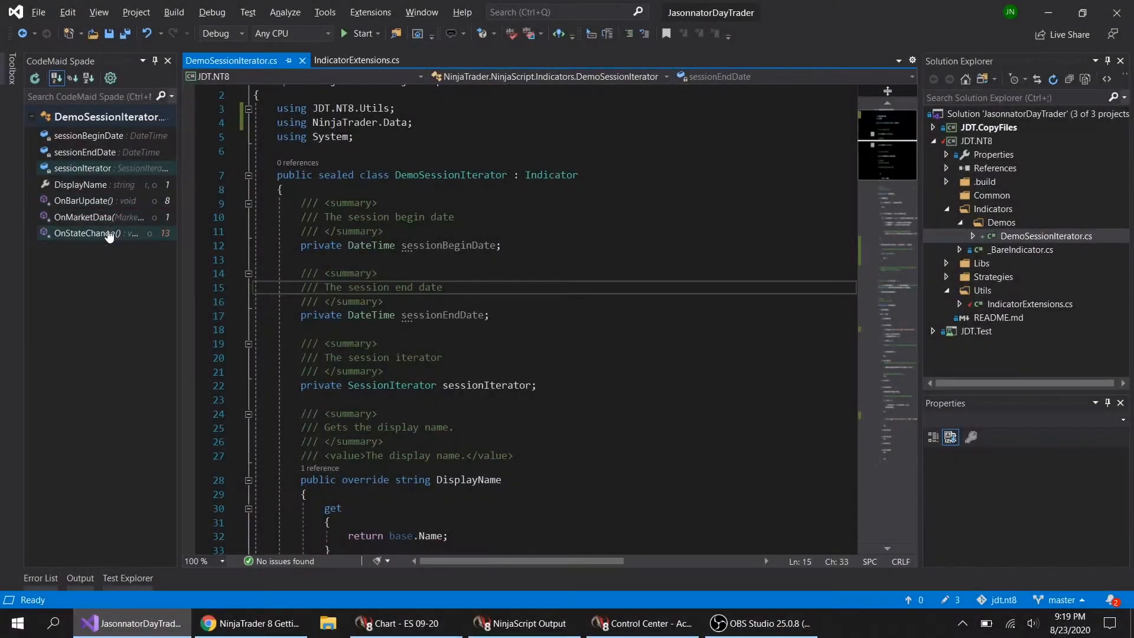
# Step: Jump to the DemoSessionIterator indicator's OnBarUpdate code from the CodeMaid Spade method list
pyautogui.click(109, 233)
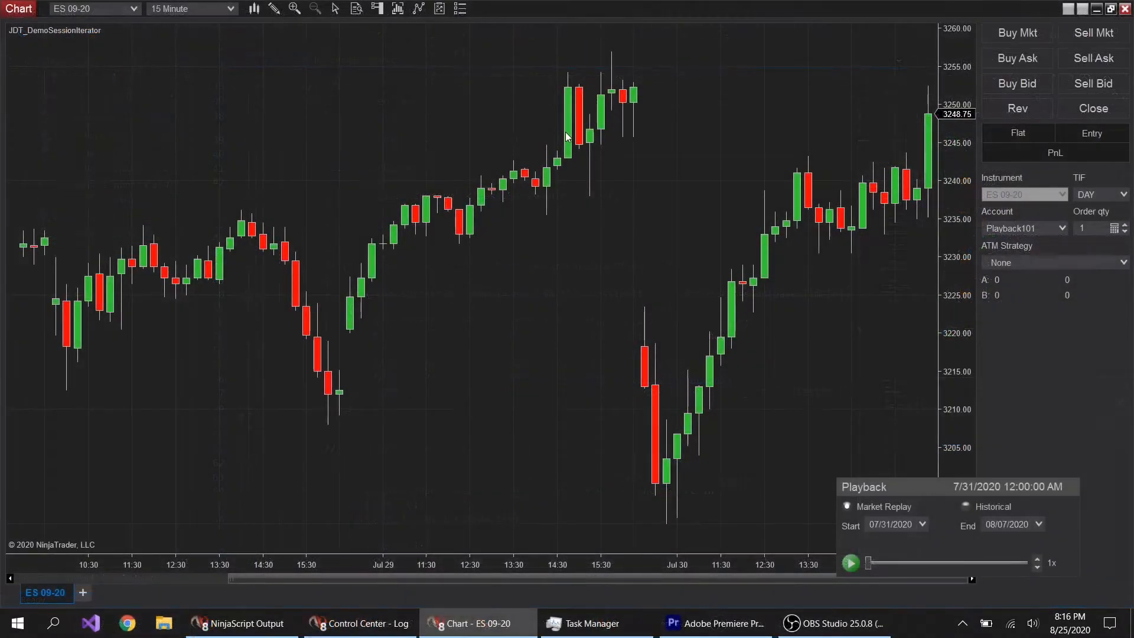
# Step: Set the ES 09-20 chart's Data Series trading hours to CME US Index Futures RTH and apply it
pyautogui.rightClick(566, 137)
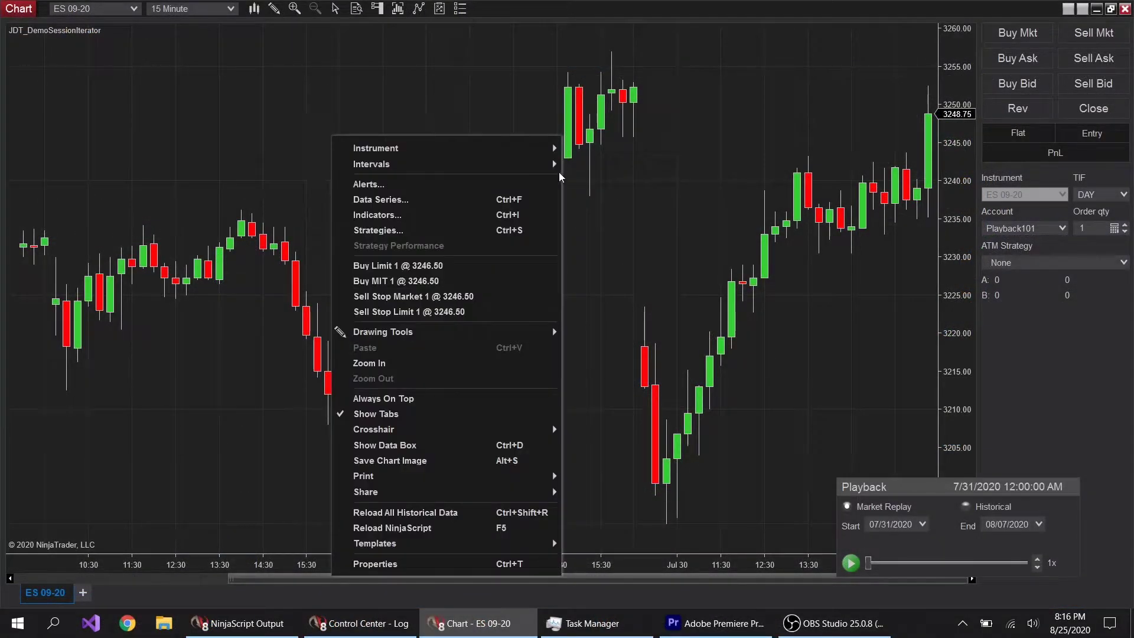
pyautogui.click(534, 199)
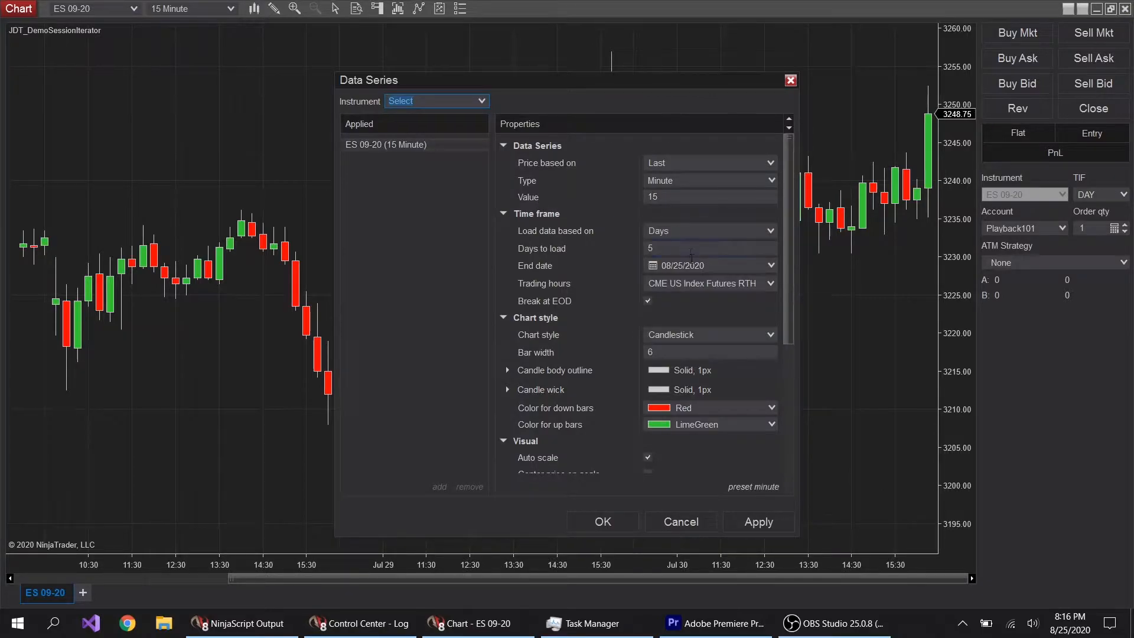
pyautogui.click(700, 285)
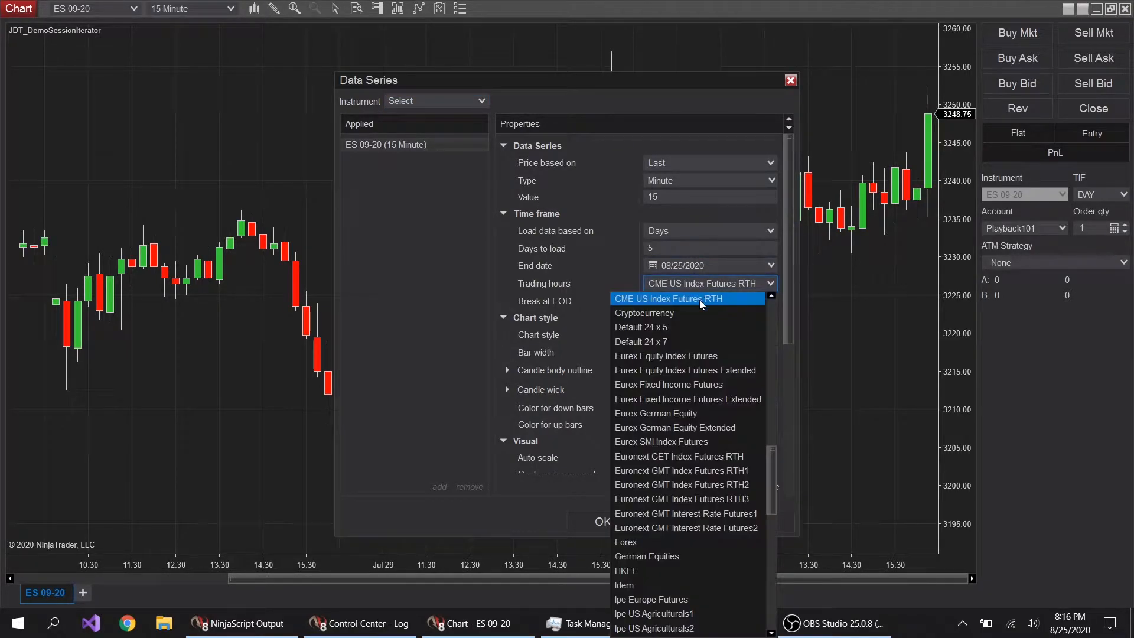
pyautogui.click(699, 300)
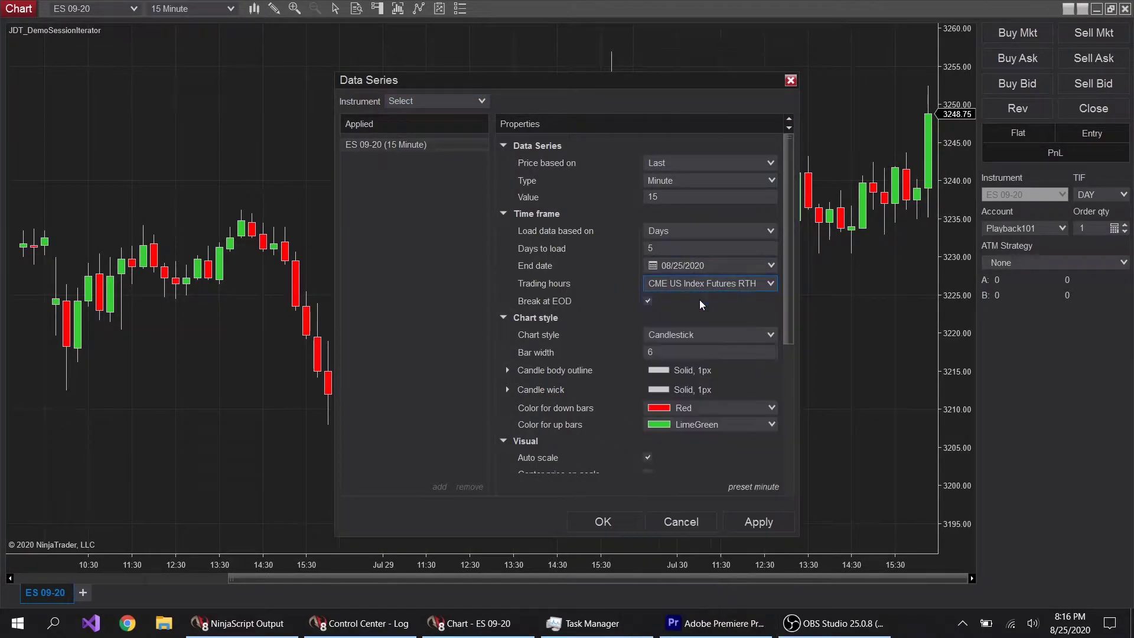
pyautogui.click(610, 525)
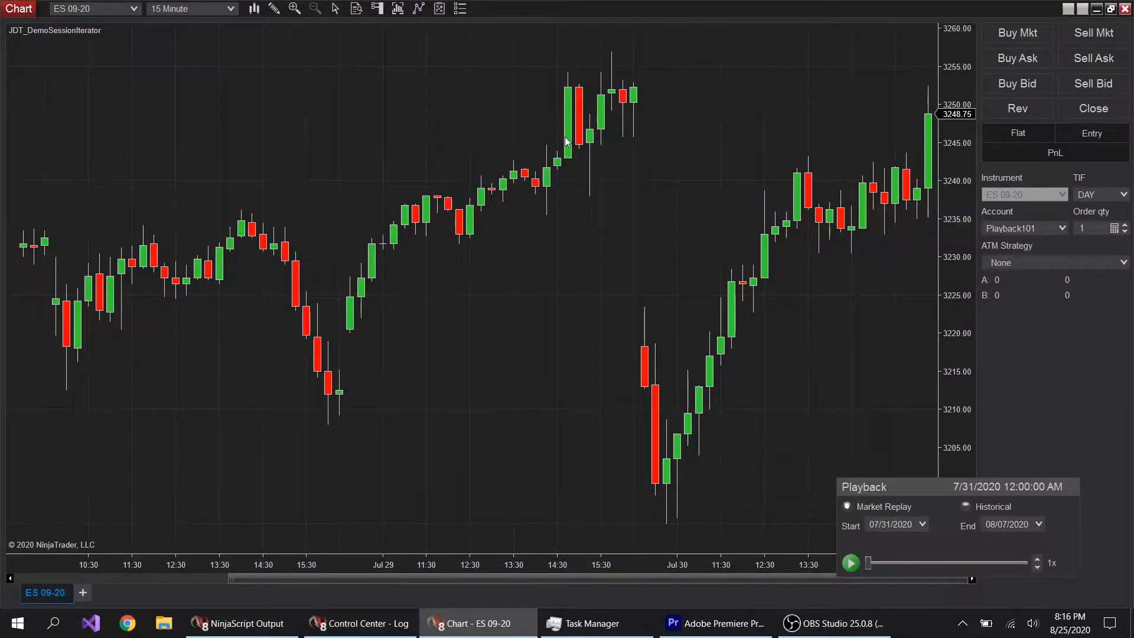
pyautogui.rightClick(567, 136)
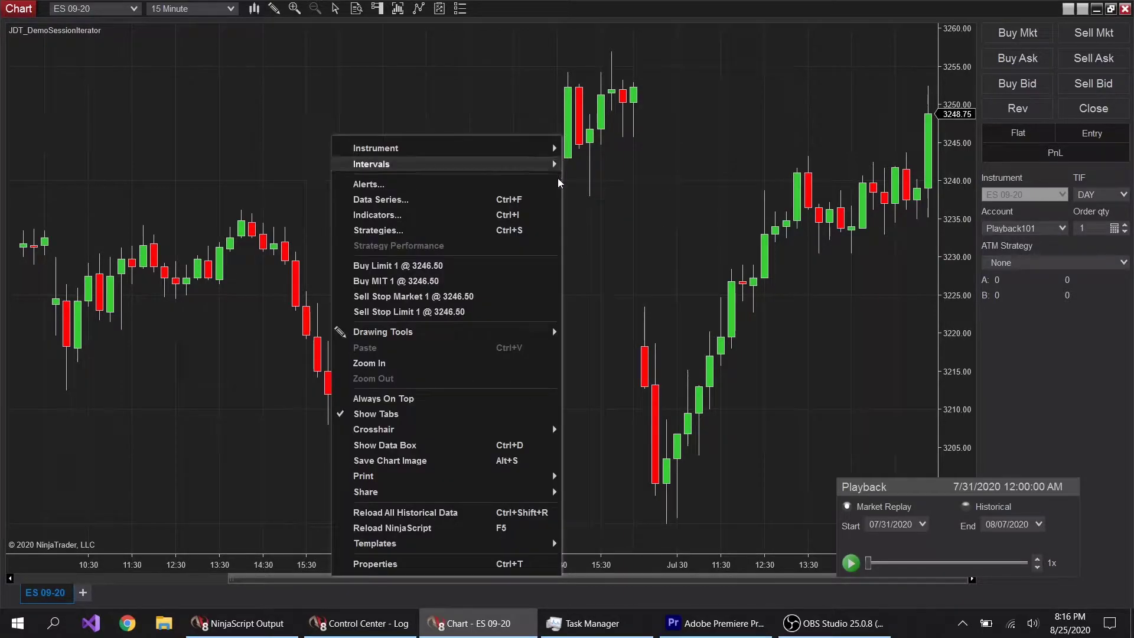
pyautogui.click(535, 201)
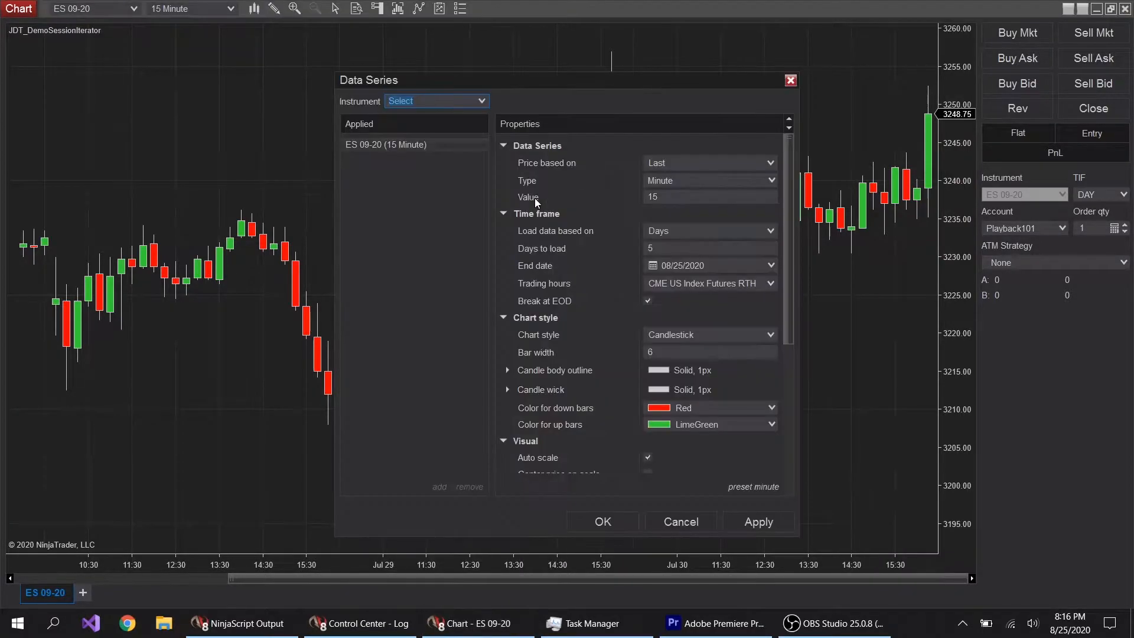
pyautogui.click(702, 284)
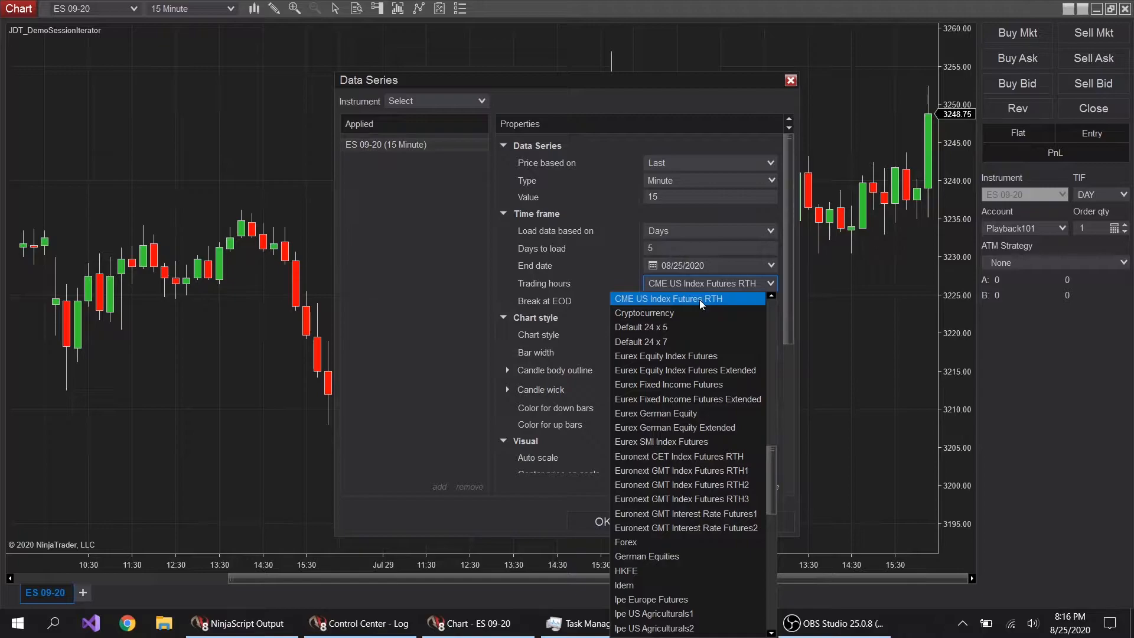
pyautogui.click(699, 300)
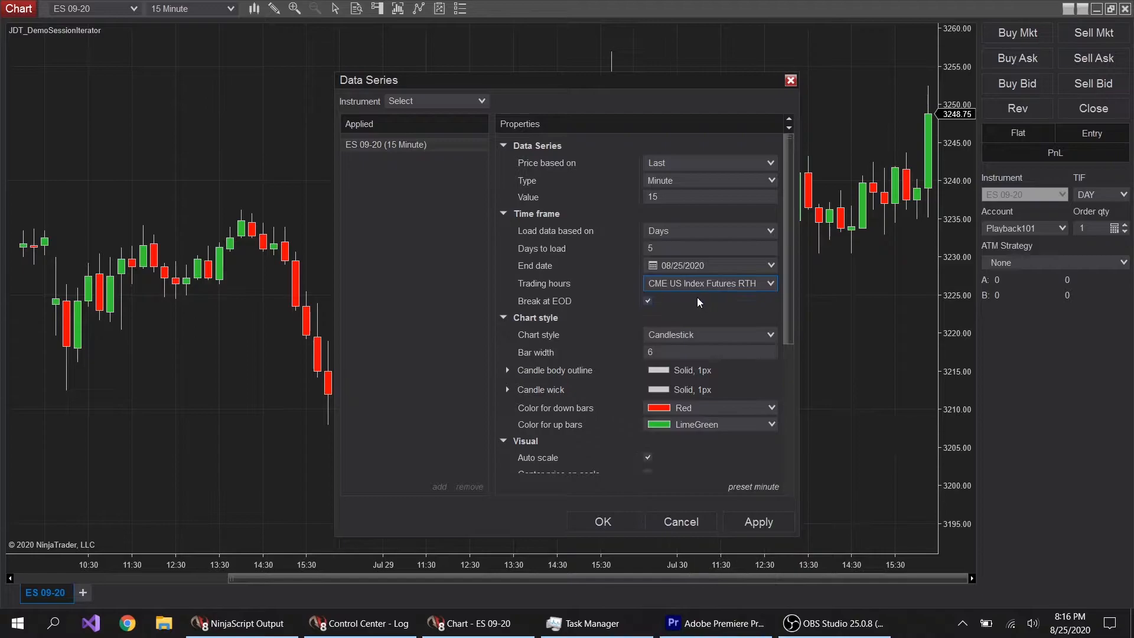
pyautogui.click(603, 522)
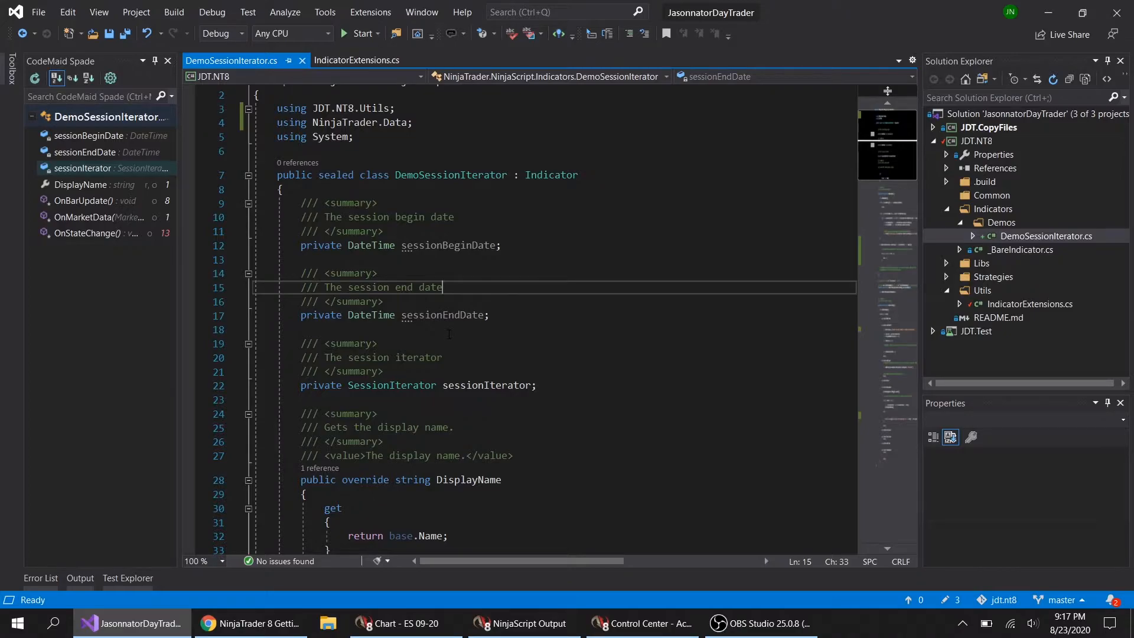
pyautogui.hotkey('alt', 'Tab')
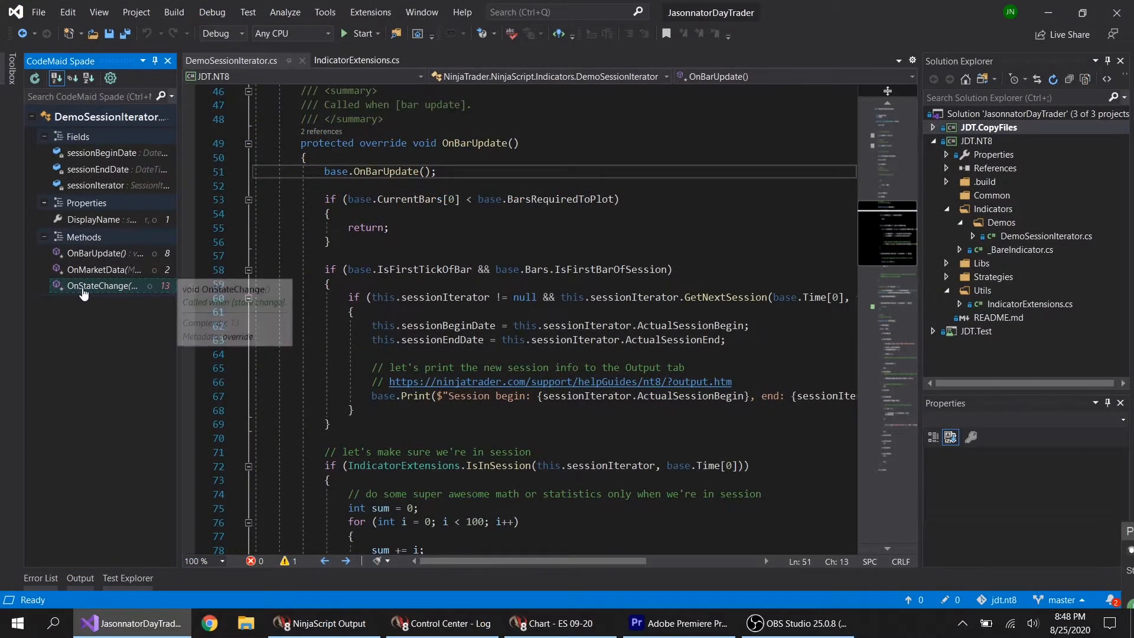
pyautogui.scroll(-5, 532, 311)
pyautogui.scroll(-5, 532, 311)
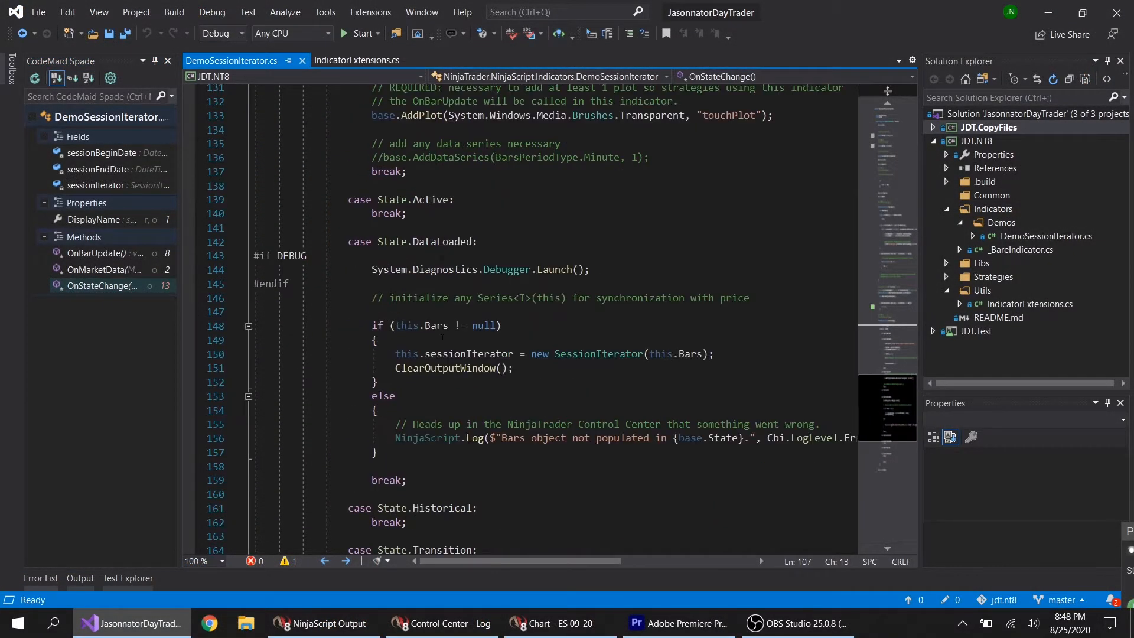
pyautogui.scroll(-3, 532, 310)
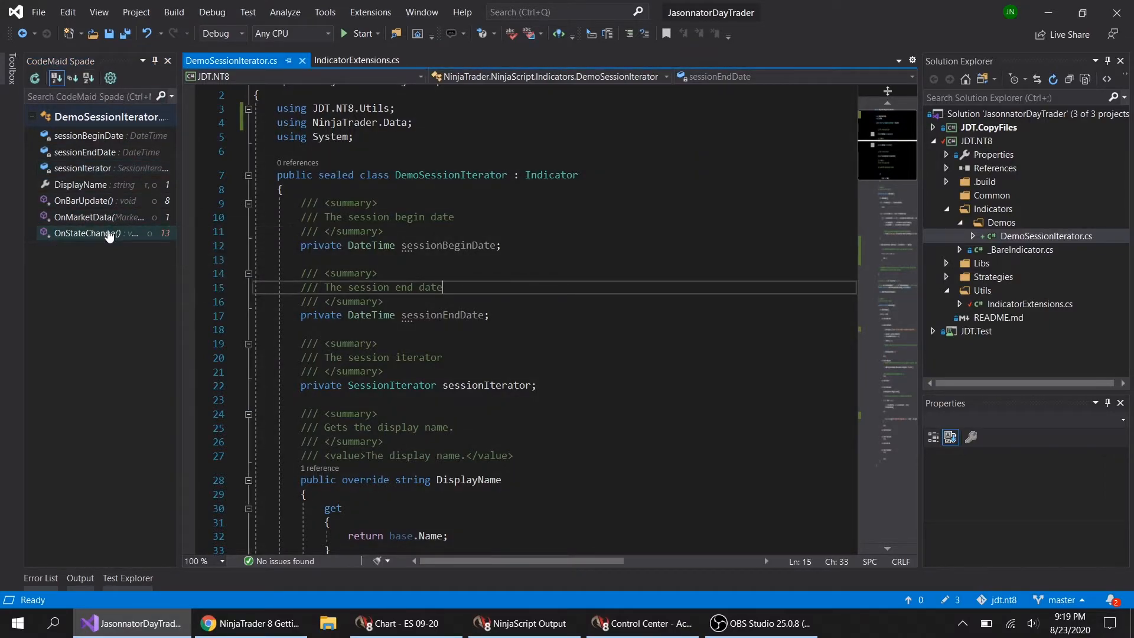
pyautogui.scroll(-9, 495, 329)
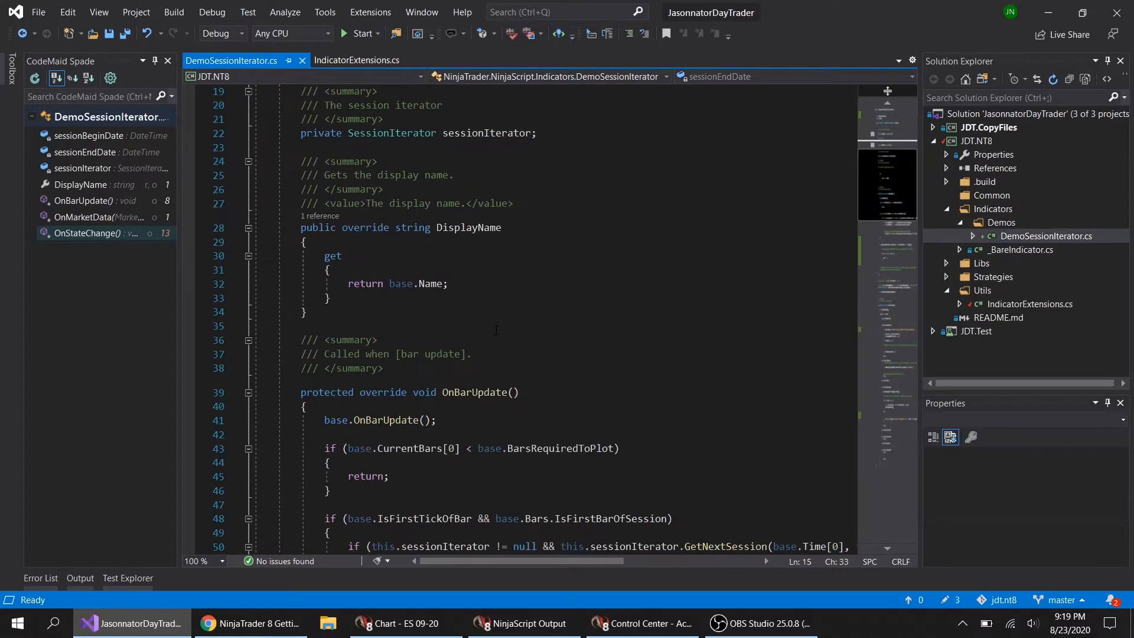
pyautogui.scroll(-2, 495, 330)
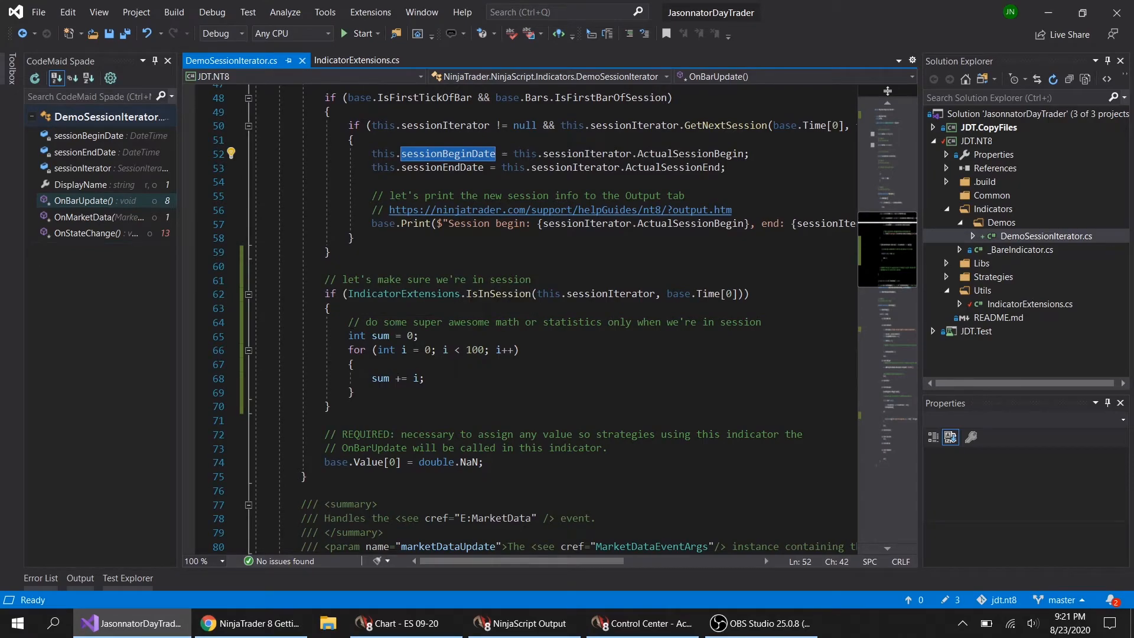
# Step: Go to the IsInSession helper's definition and mark its session begin/end time comparison
pyautogui.doubleClick(508, 293)
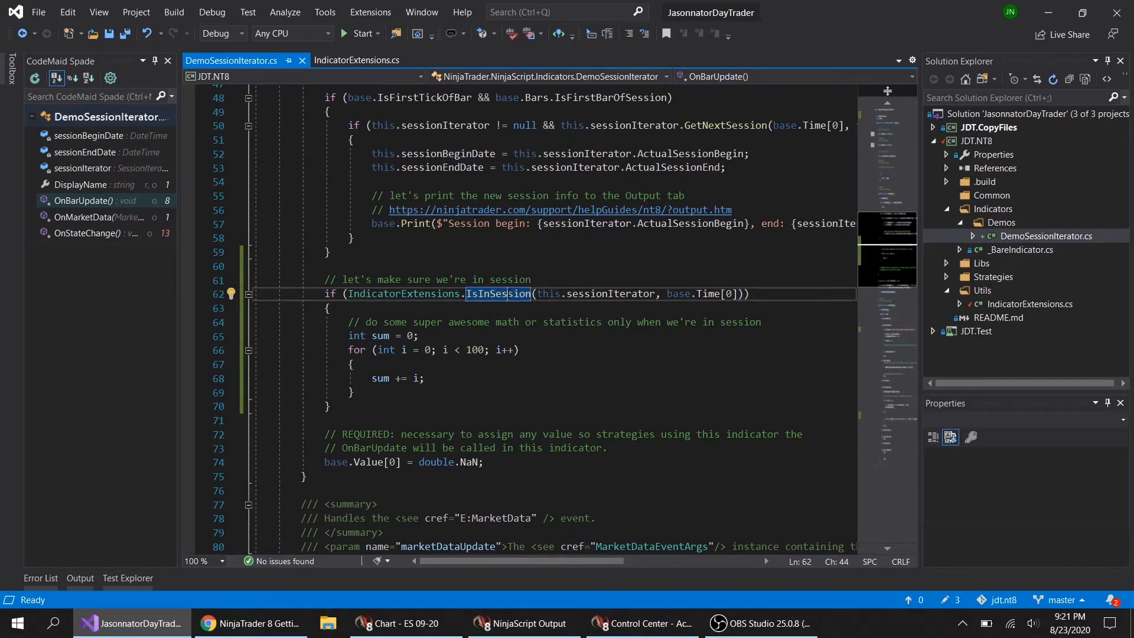
pyautogui.press('F12')
pyautogui.doubleClick(359, 361)
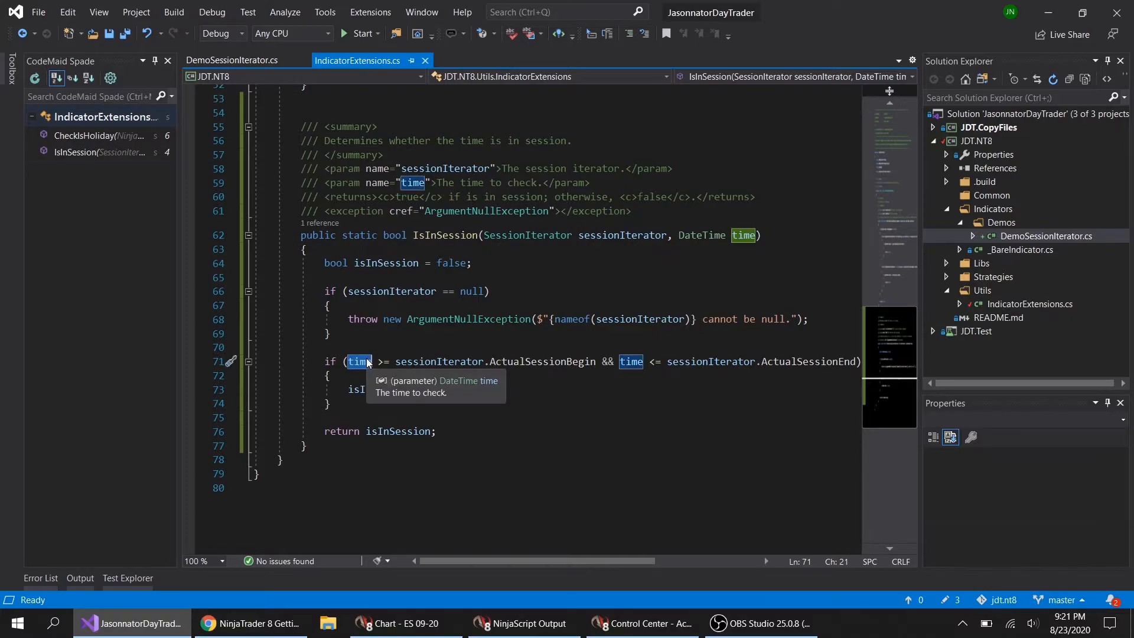
pyautogui.moveTo(489, 368); pyautogui.dragTo(598, 367)
pyautogui.moveTo(760, 368); pyautogui.dragTo(858, 367)
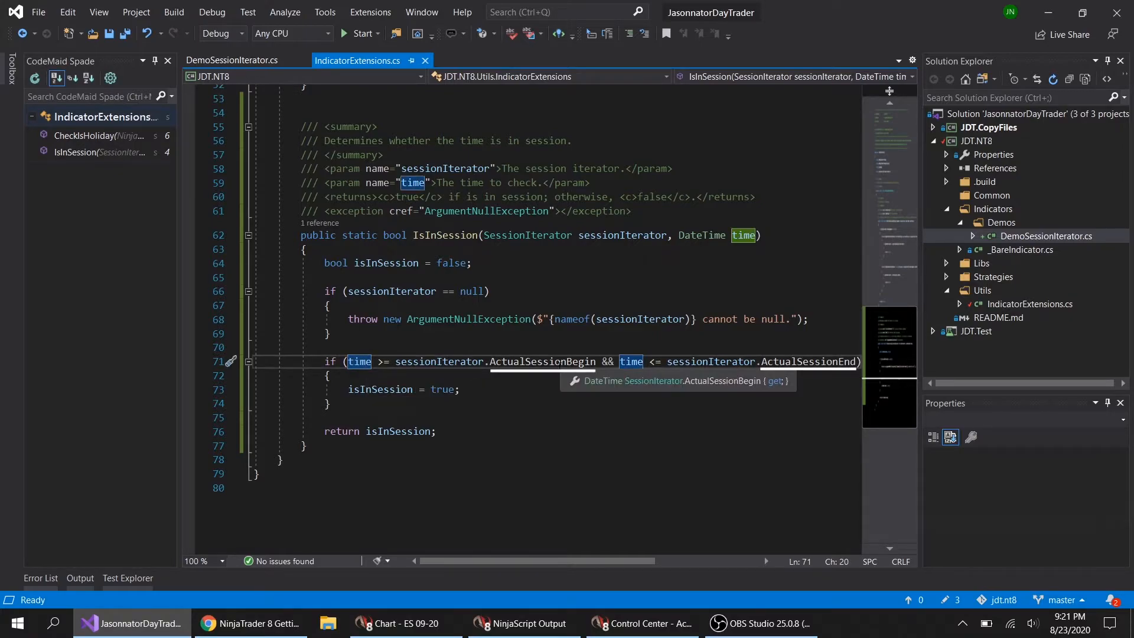
pyautogui.click(539, 417)
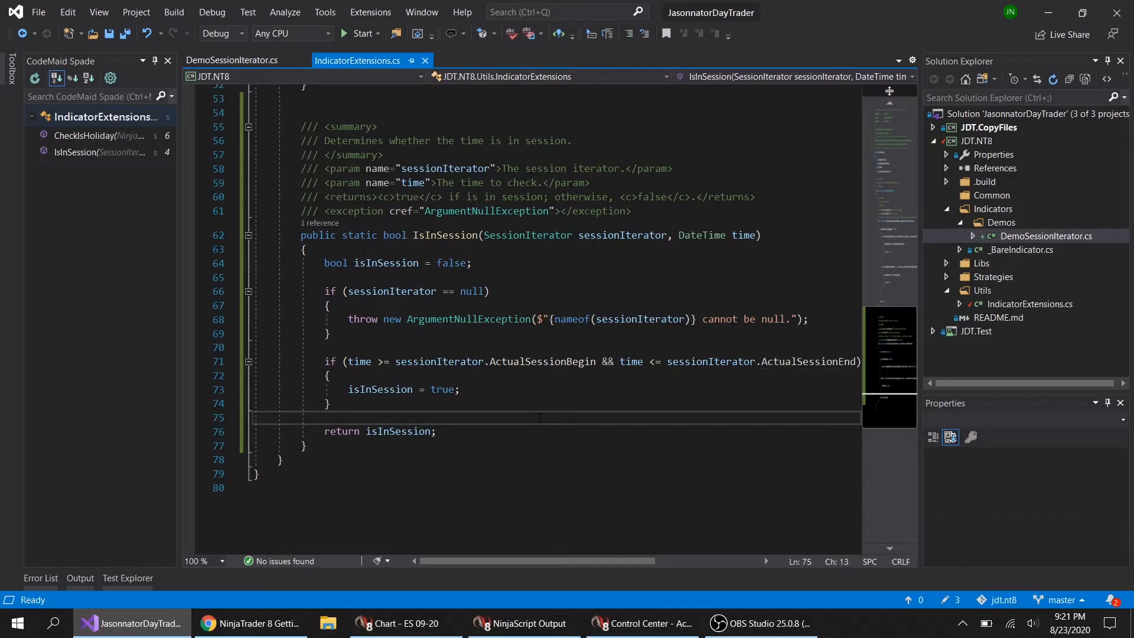
# Step: Navigate back to the indicator code and reselect the IsInSession call on line 62
pyautogui.hotkey('ctrl', '-')
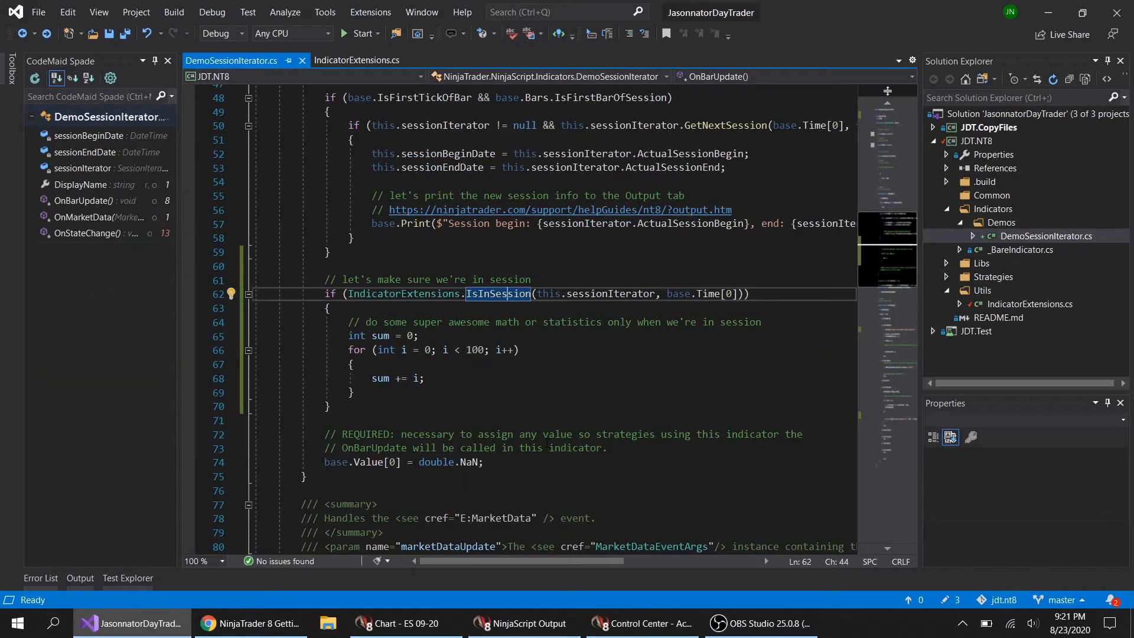
pyautogui.click(557, 387)
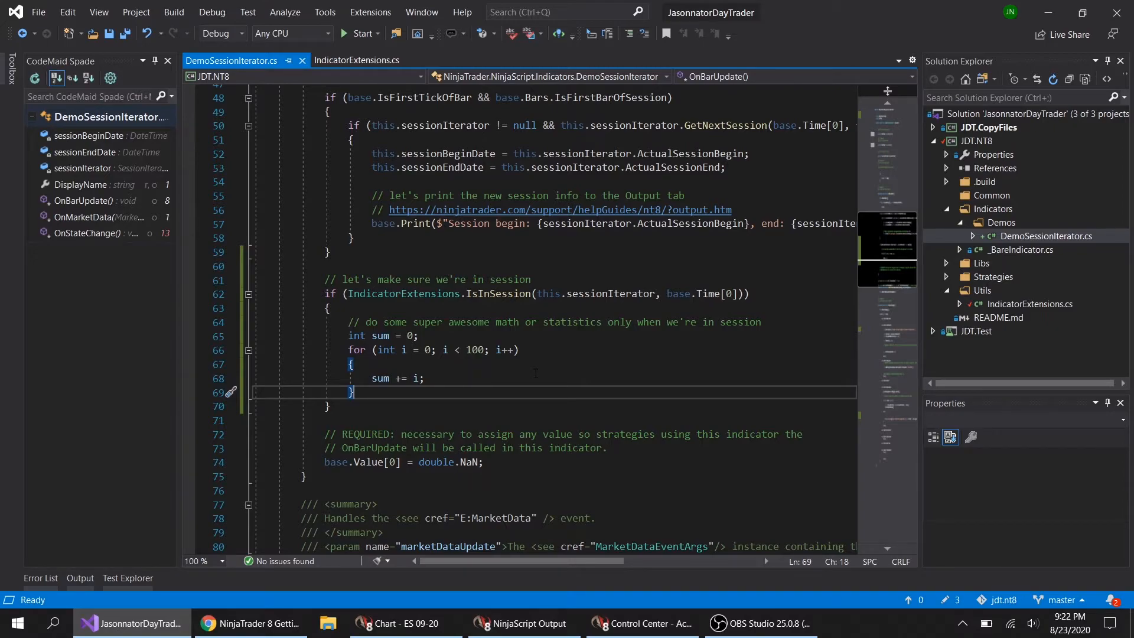
pyautogui.doubleClick(509, 294)
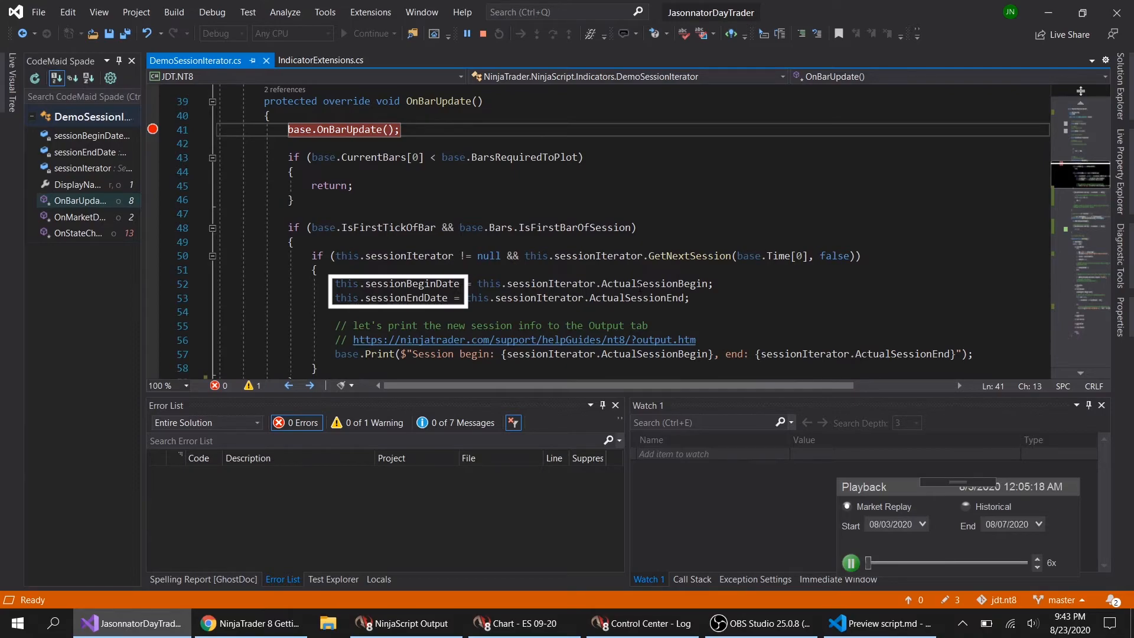
# Step: Review the ActualSessionBegin/End assignments on lines 52-53 and go to ActualSessionBegin's definition
pyautogui.click(631, 283)
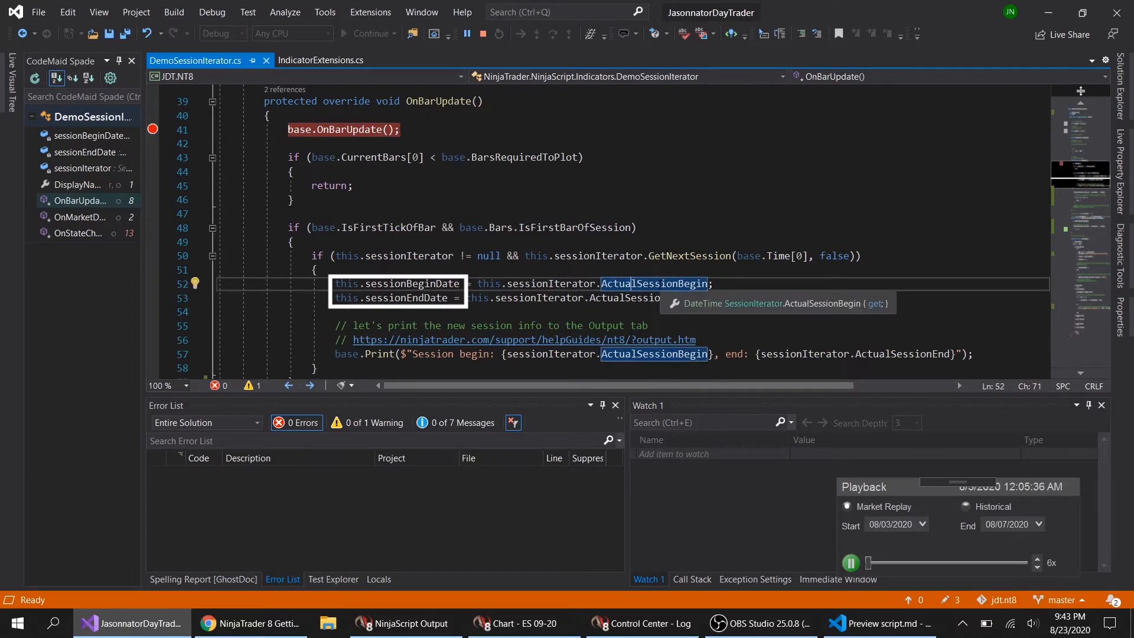
pyautogui.press('Down')
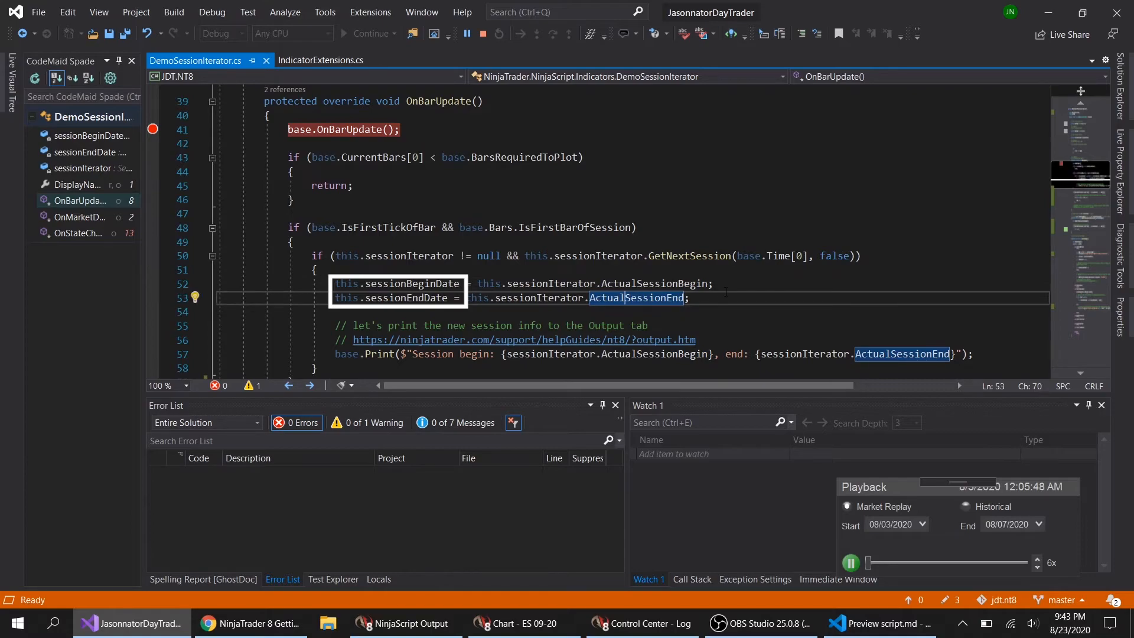
pyautogui.click(724, 284)
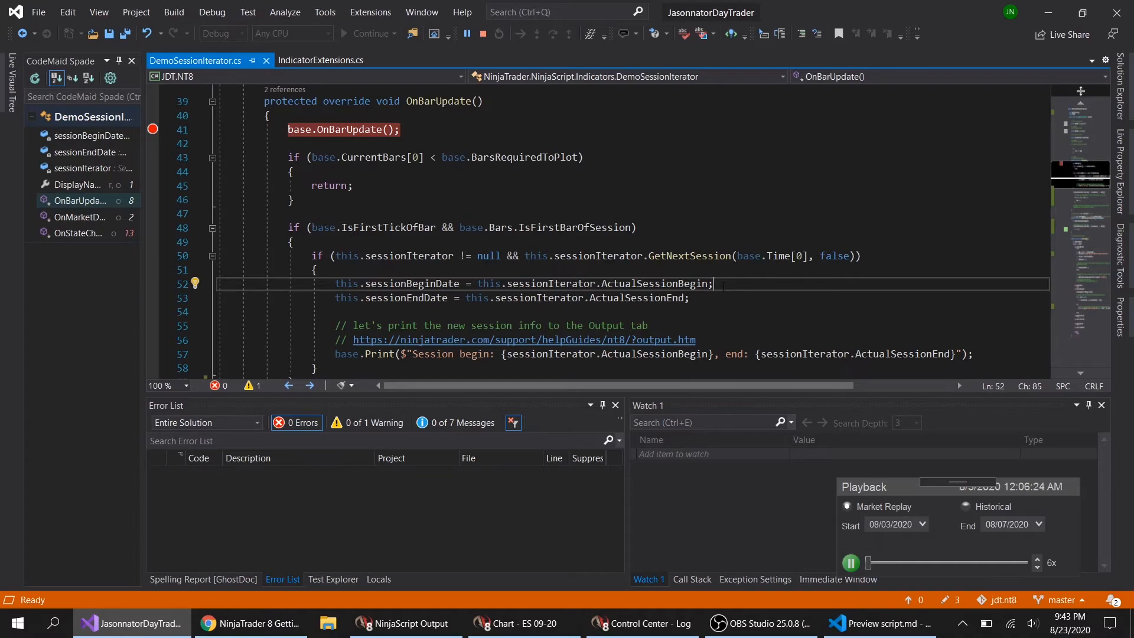
pyautogui.press('F12')
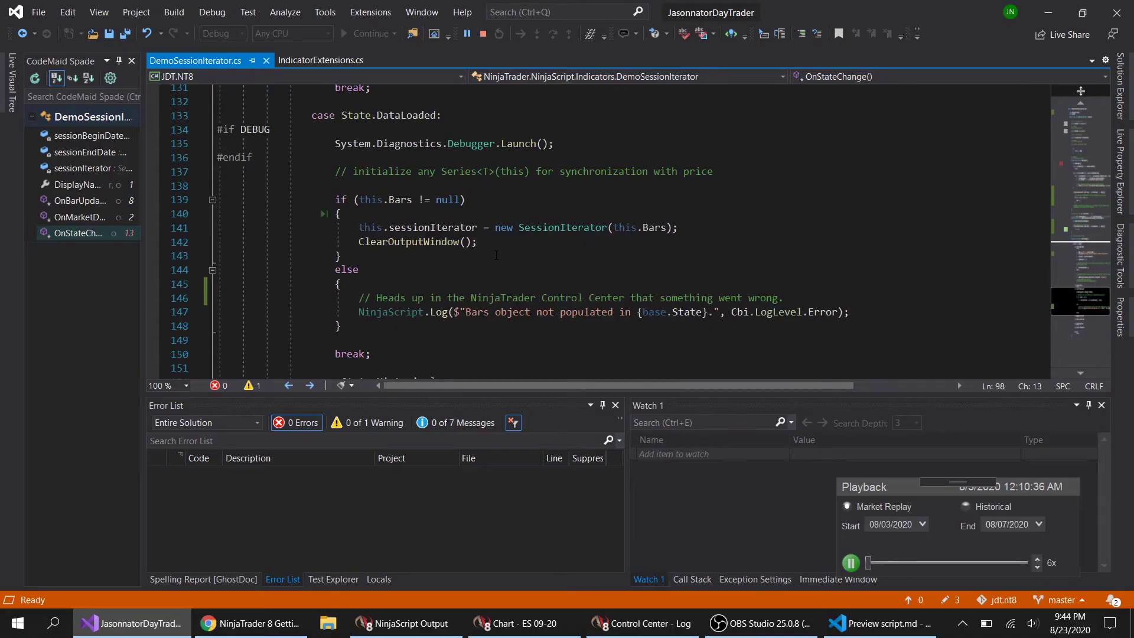
pyautogui.scroll(-3, 496, 256)
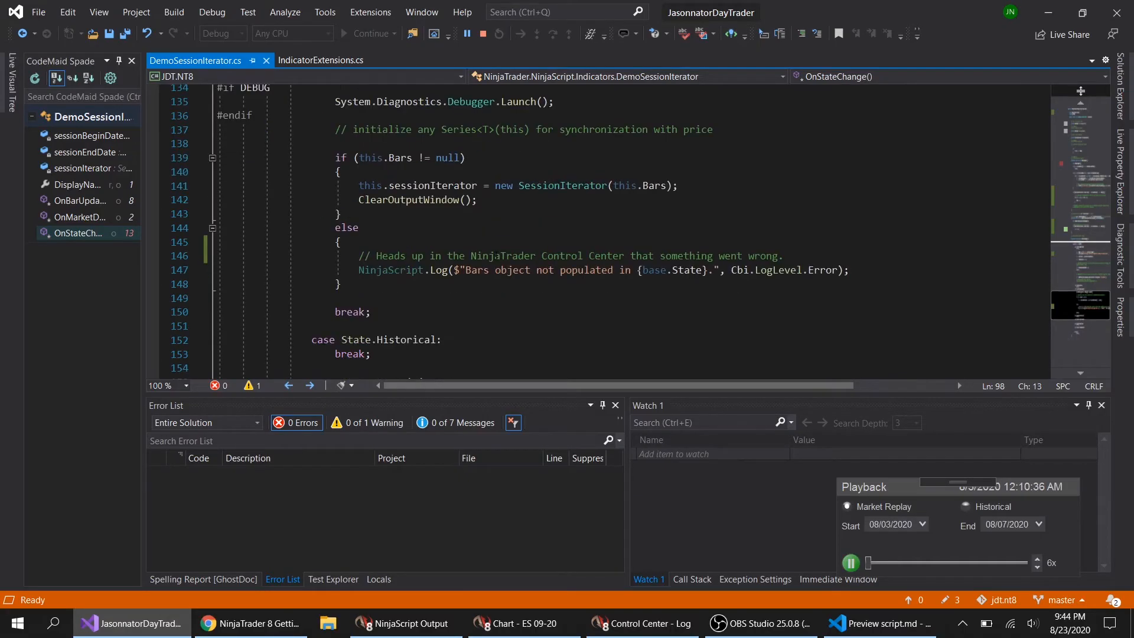
pyautogui.moveTo(494, 185)
pyautogui.mouseDown()
pyautogui.moveTo(479, 200)
pyautogui.moveTo(608, 185)
pyautogui.mouseUp()
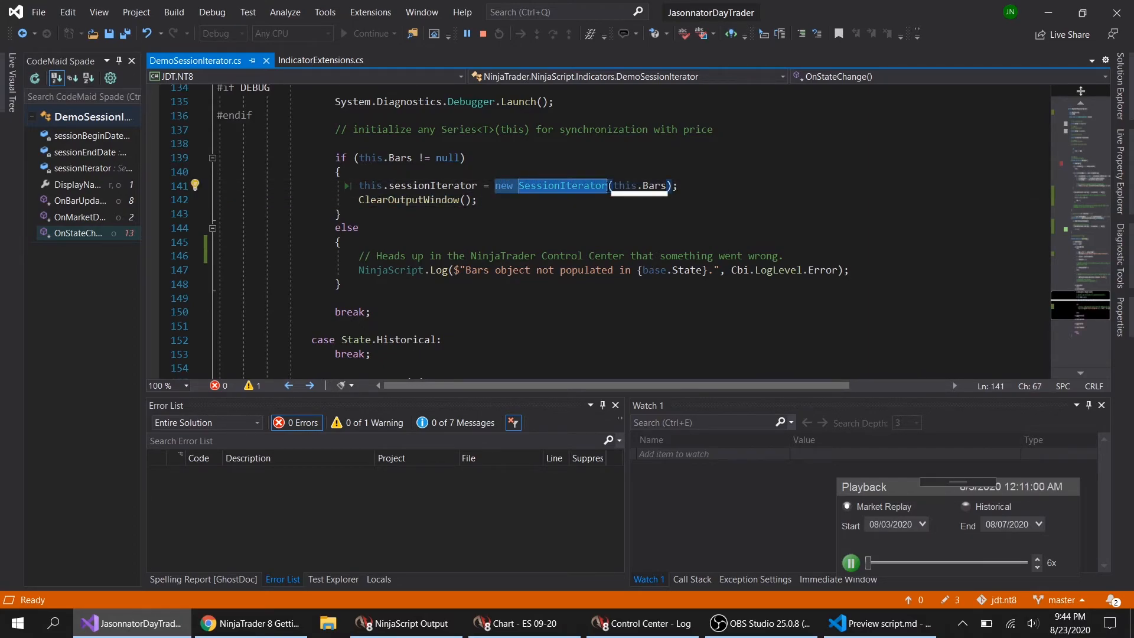
# Step: Inspect the SessionIterator setup's Bars argument and Cbi.LogLevel.Error log call, then switch to NinjaTrader's log
pyautogui.click(653, 185)
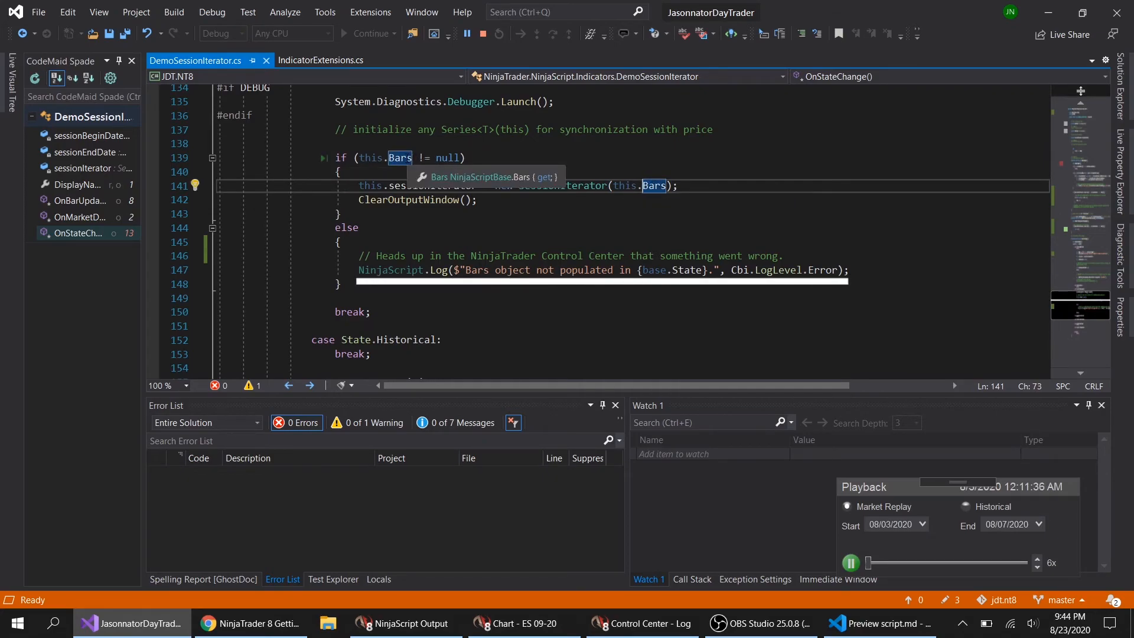
pyautogui.moveTo(389, 269)
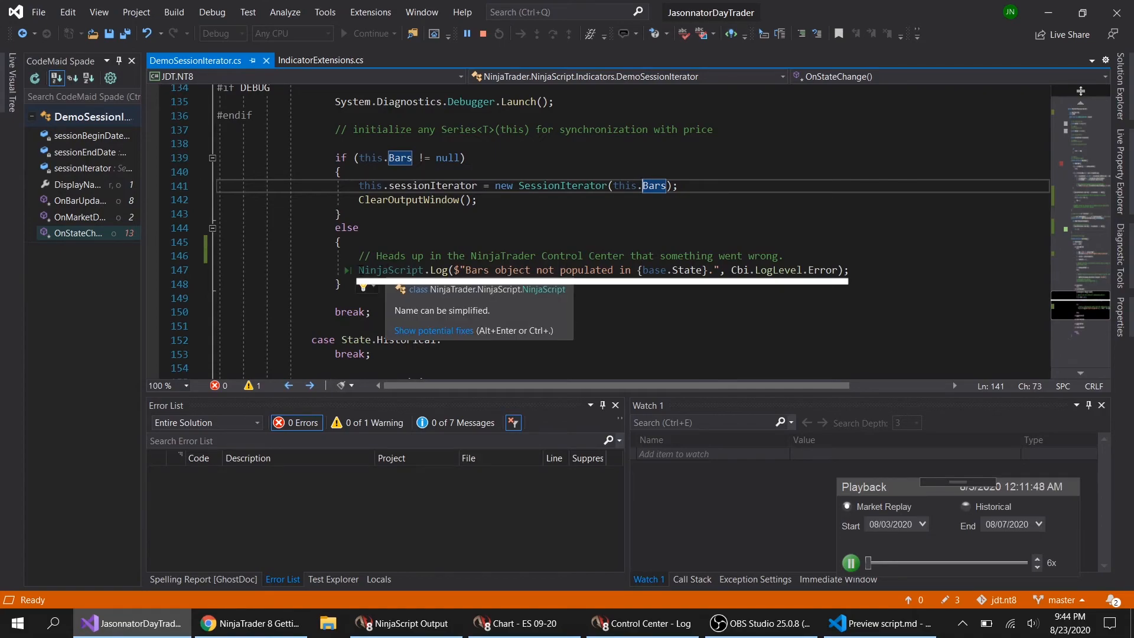
pyautogui.doubleClick(779, 270)
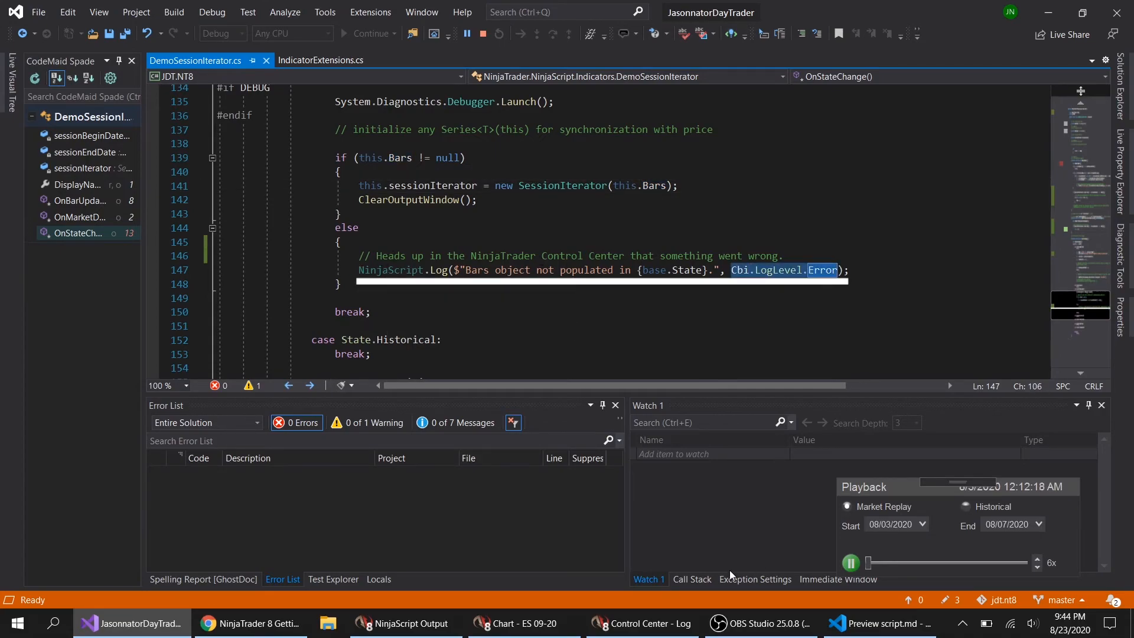
pyautogui.hotkey('alt', 'Tab')
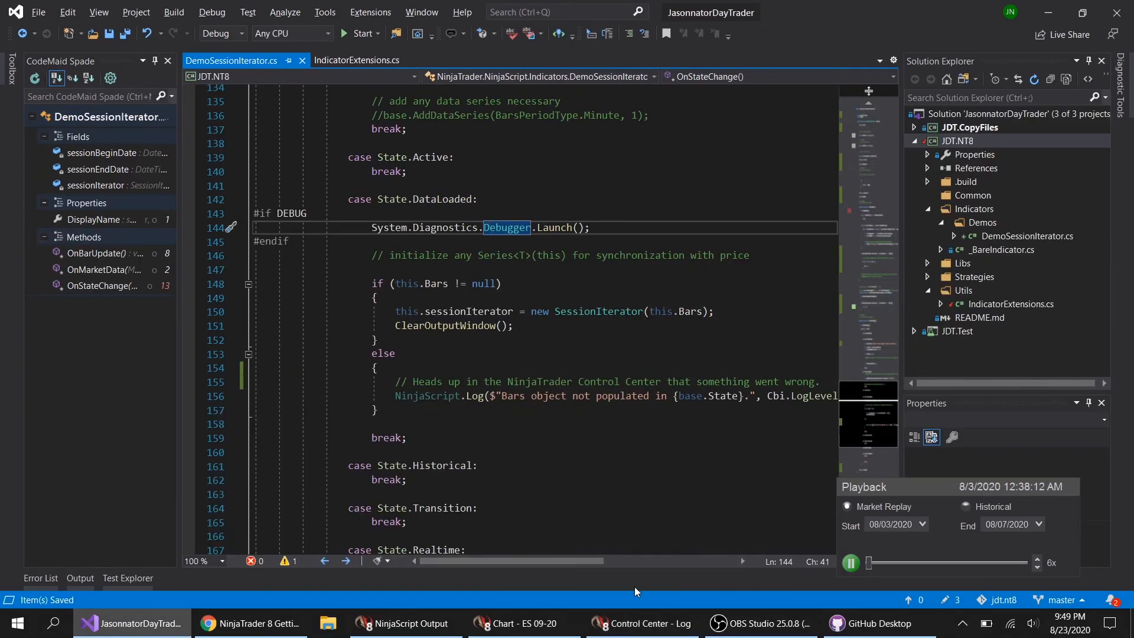
# Step: Commit the three changed files as 'add SessionIterator feature demo' to master, push to origin, and check GitLab
pyautogui.click(871, 623)
pyautogui.click(114, 462)
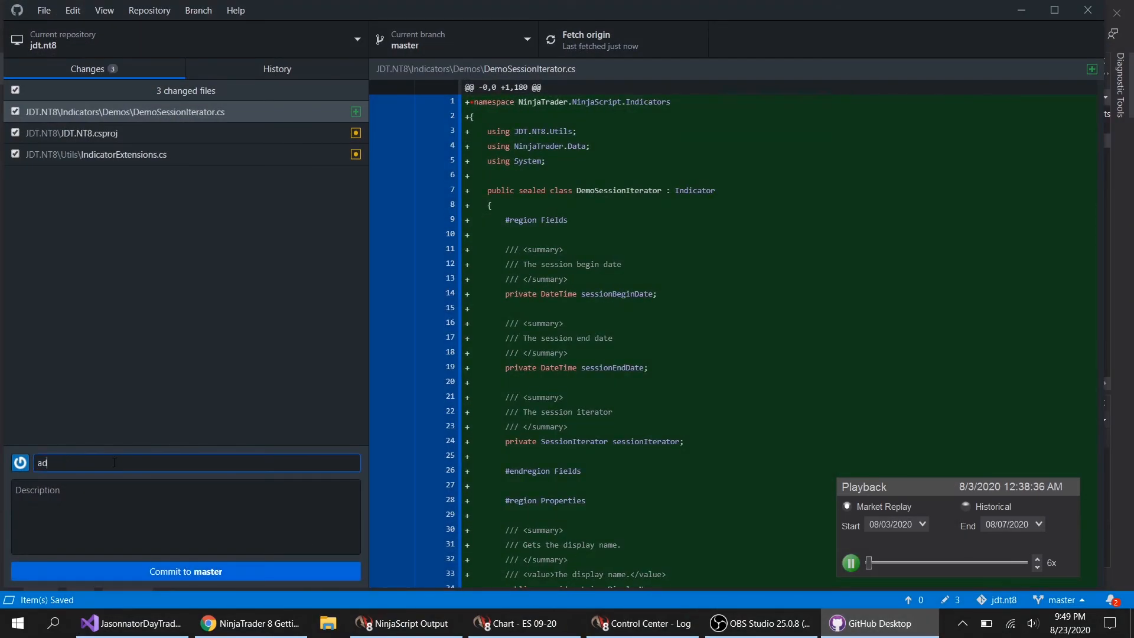
pyautogui.write('add E')
pyautogui.press('BackSpace')
pyautogui.write('SessionIterator ')
pyautogui.write('feature demo')
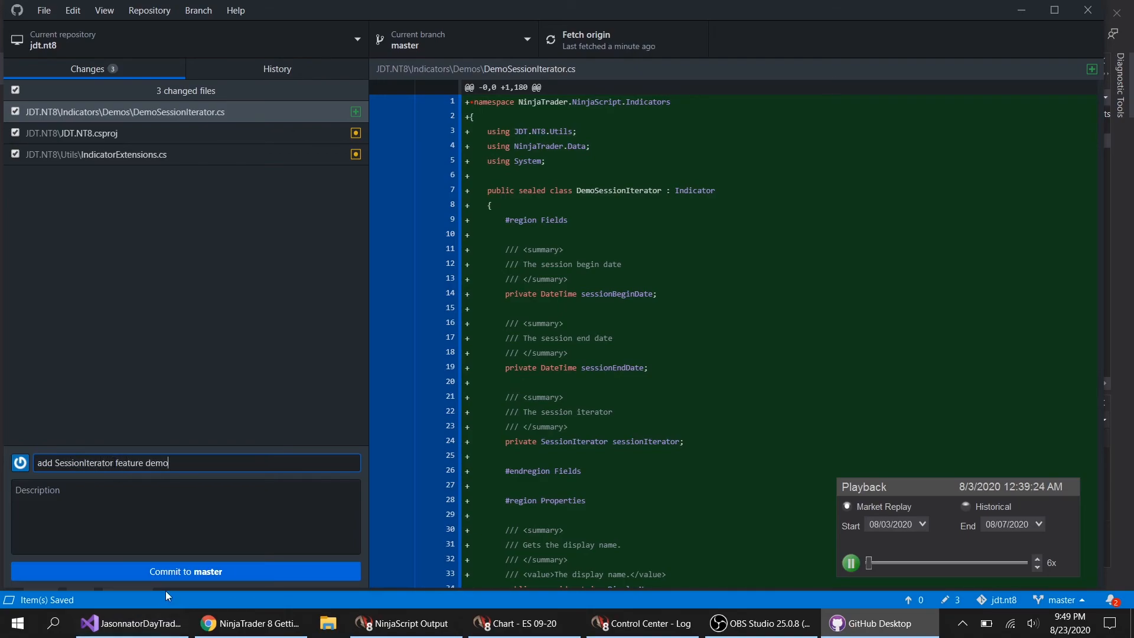
pyautogui.click(164, 570)
pyautogui.click(595, 40)
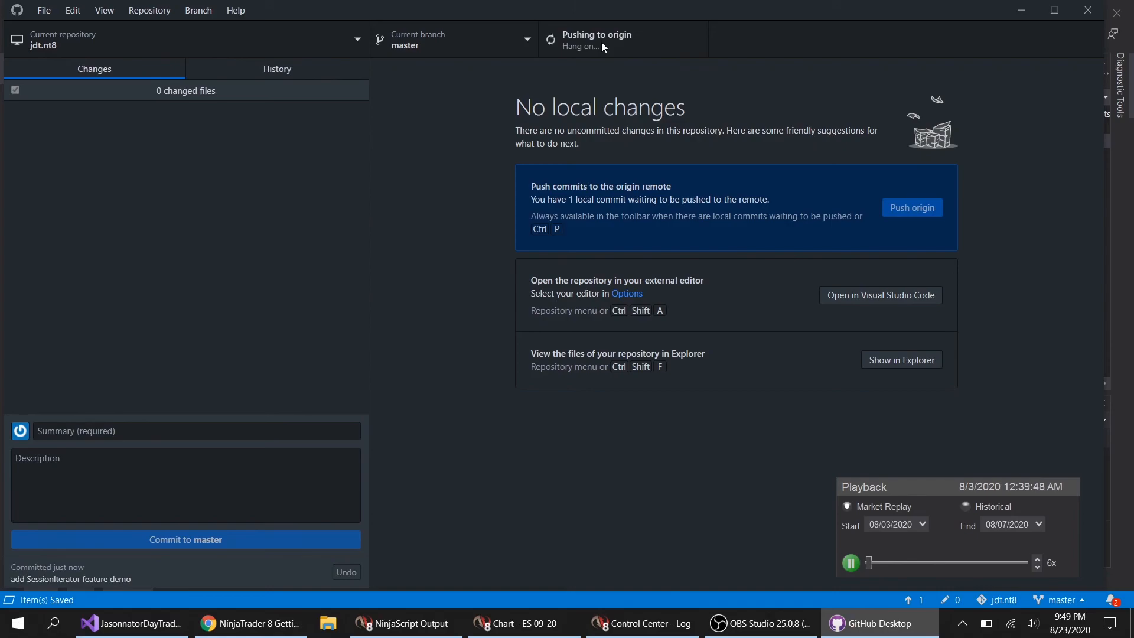
pyautogui.hotkey('alt', 'Tab')
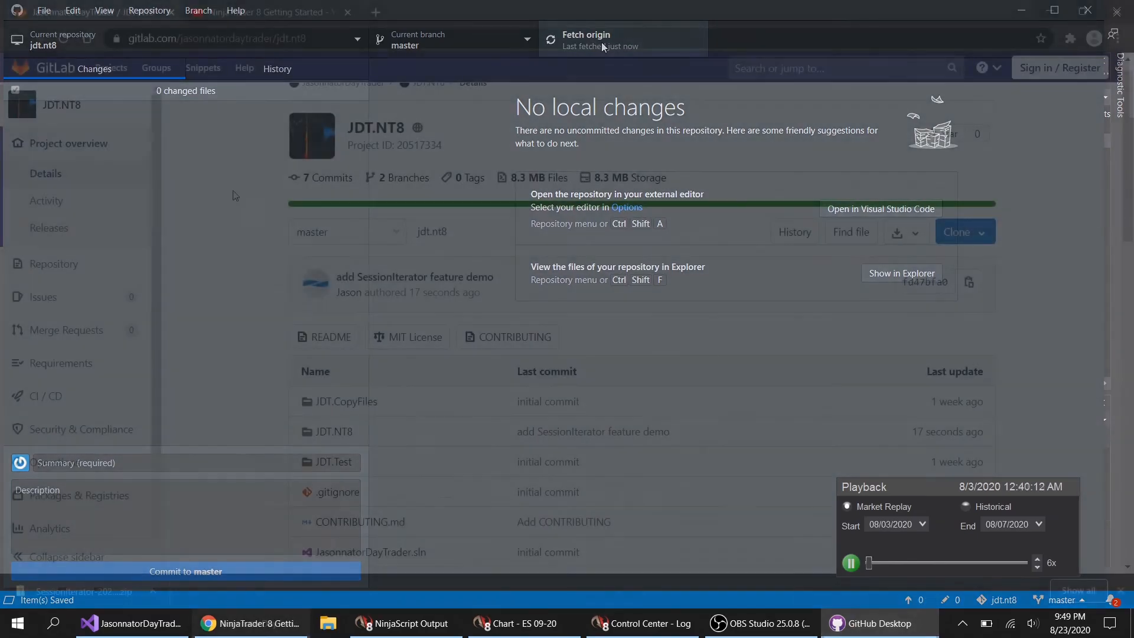